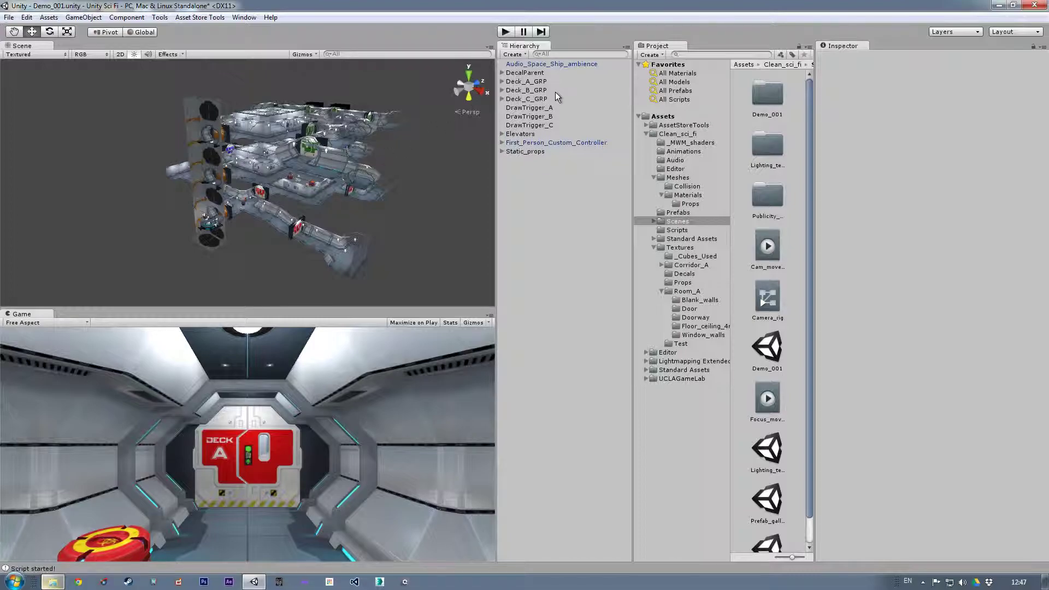
- Examine the contents of Deck_A_GRP and the scene extents of Deck_A_GRP, Deck_B_GRP and Deck_C_GRP
{"action": "left_click", "coordinate": [528, 82]}
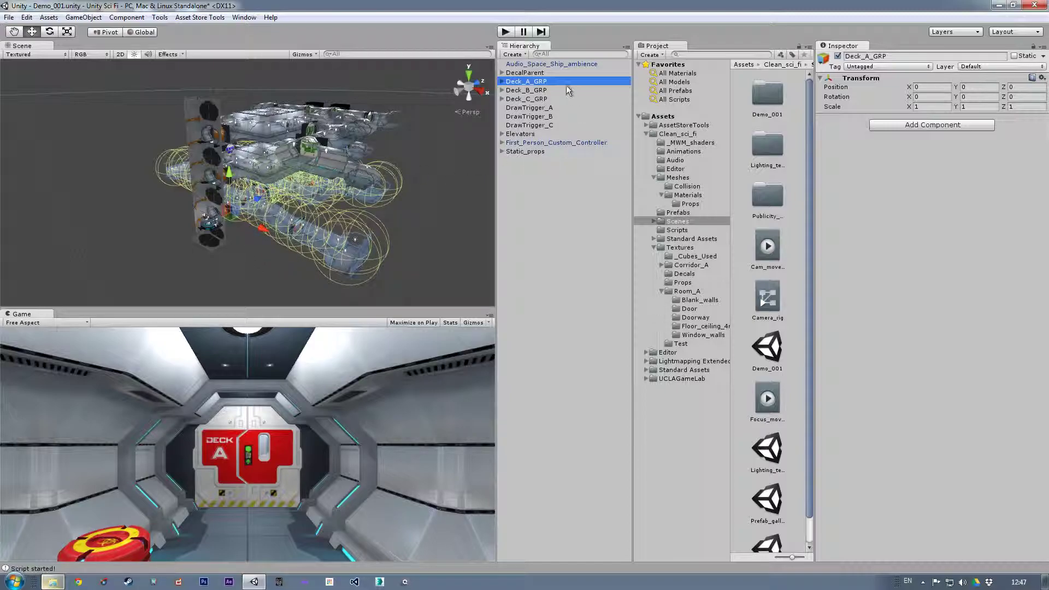
{"action": "left_click", "coordinate": [502, 81]}
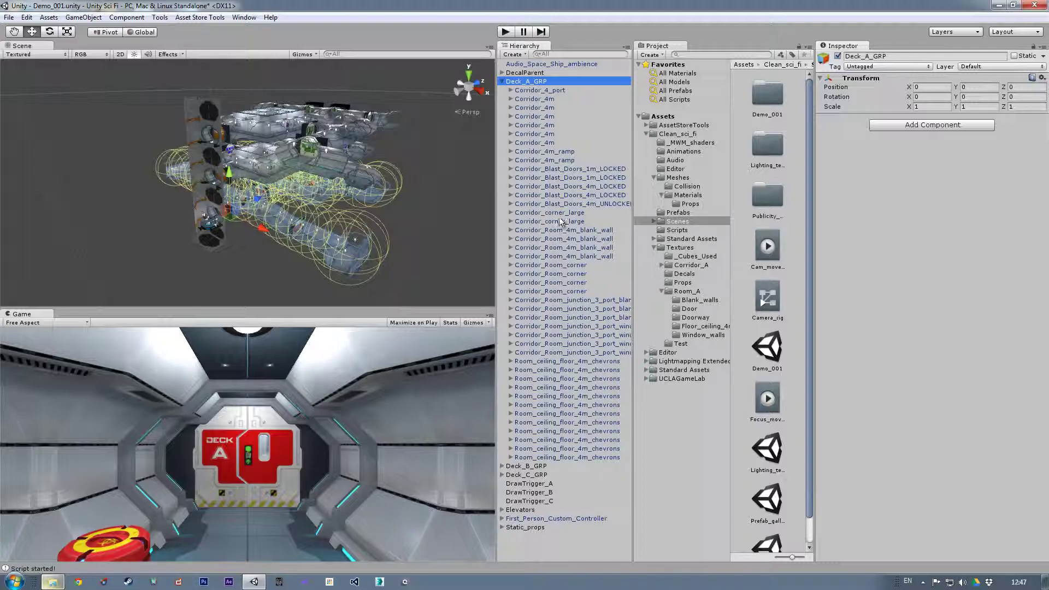
{"action": "left_click", "coordinate": [502, 82]}
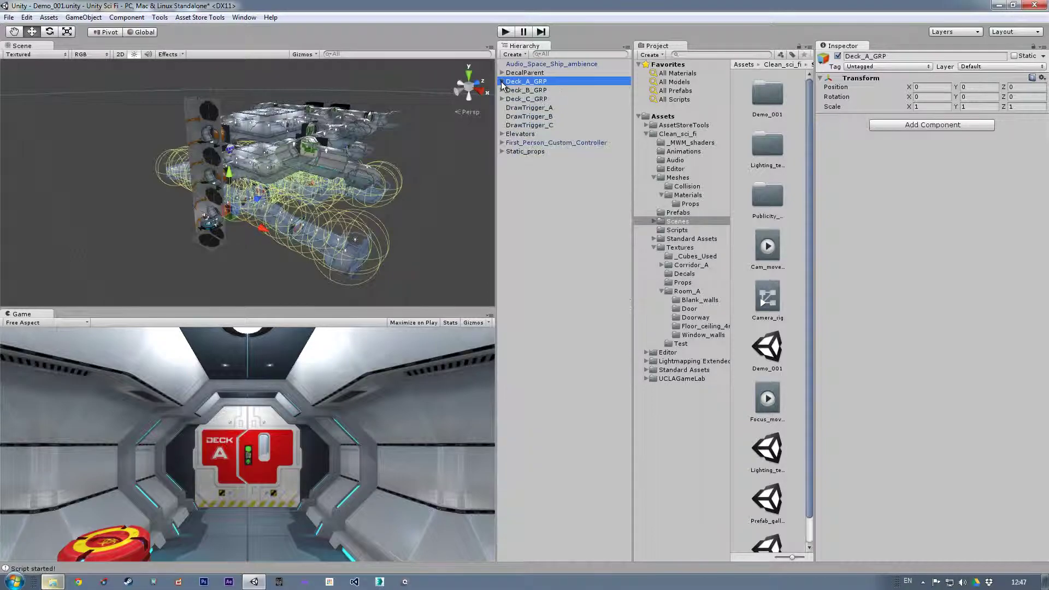
{"action": "left_click", "coordinate": [535, 90]}
{"action": "left_click", "coordinate": [534, 99]}
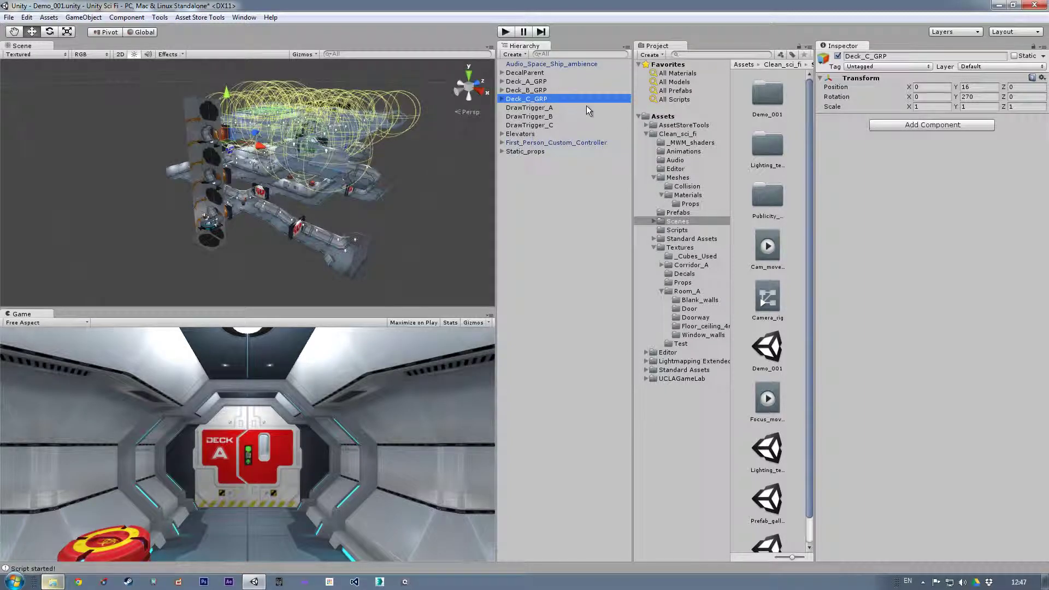
- Review the components on DrawTrigger_A, DrawTrigger_B and DrawTrigger_C, and locate the DrawTrigger script in the project's Scripts folder
{"action": "left_click", "coordinate": [547, 108]}
{"action": "left_click", "coordinate": [541, 125], "text": "shift"}
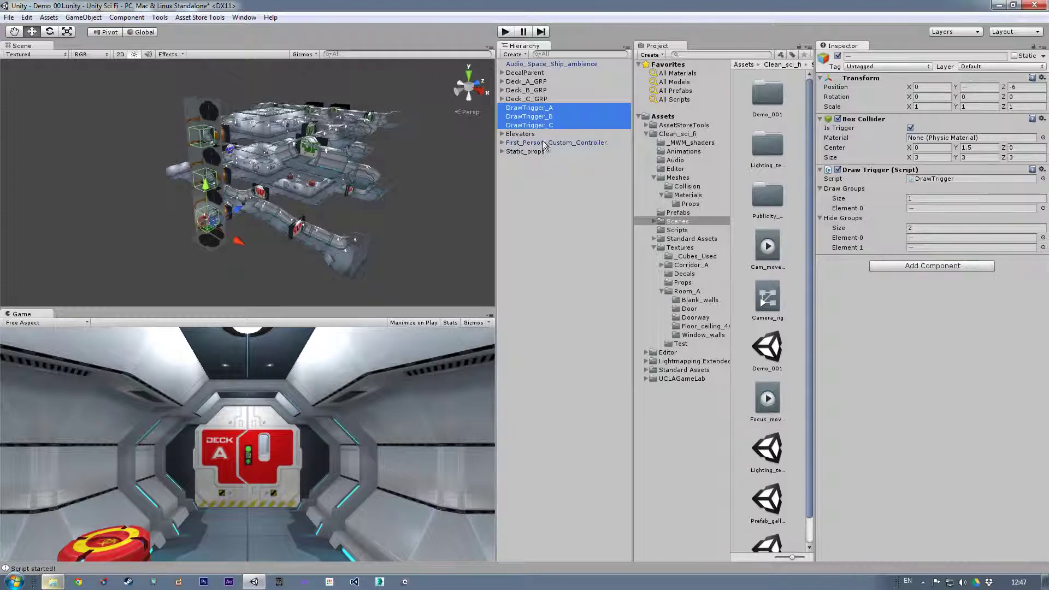
{"action": "left_click", "coordinate": [548, 108]}
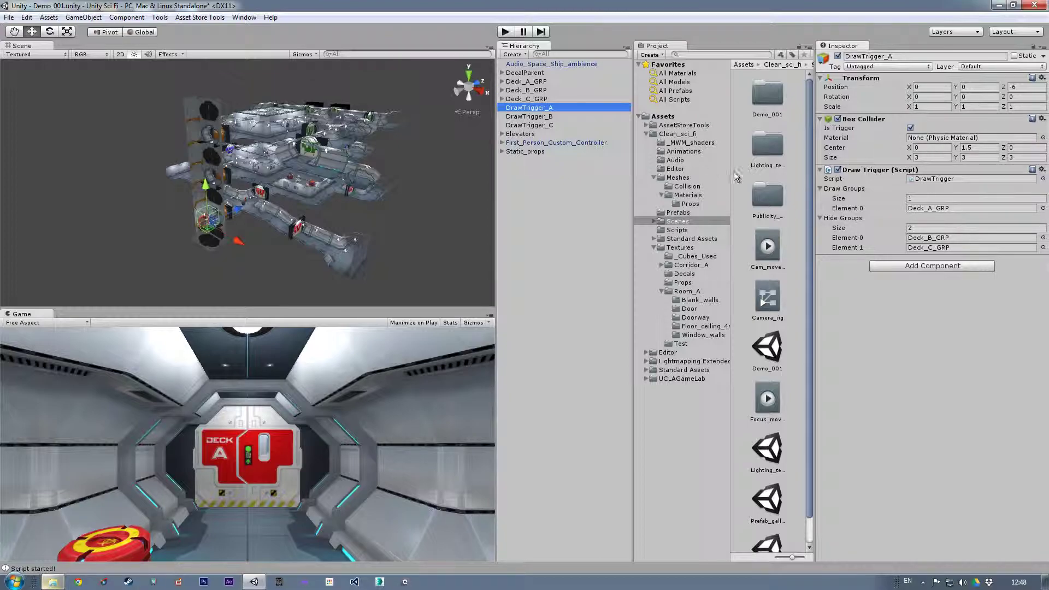
{"action": "left_click", "coordinate": [685, 231]}
{"action": "left_click_drag", "start_coordinate": [810, 161], "coordinate": [832, 277]}
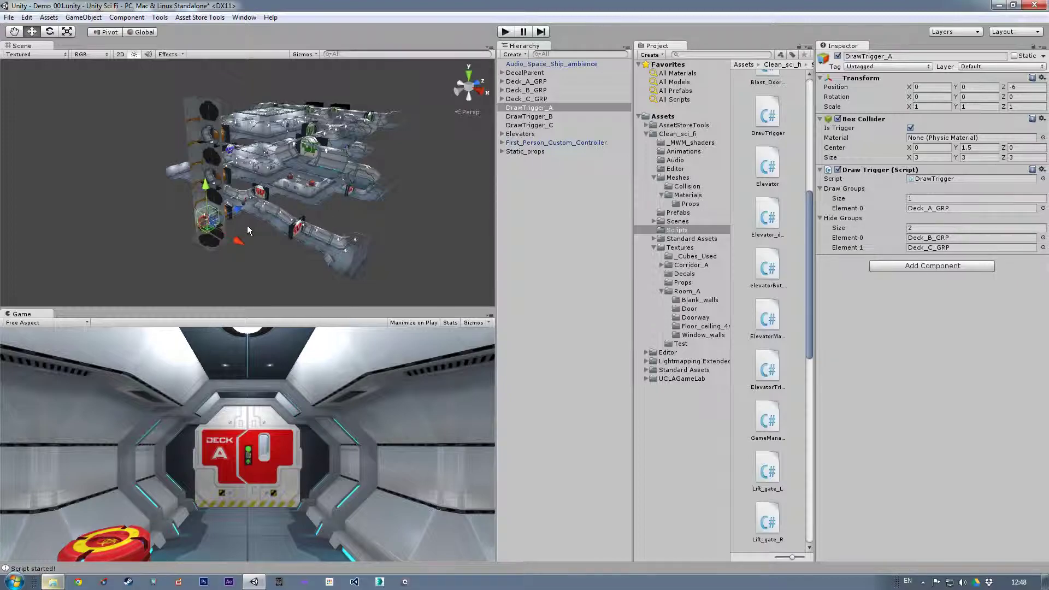
- Deactivate Deck_B_GRP and Deck_C_GRP together so only Deck A is drawn, and clear the selection
{"action": "left_click", "coordinate": [542, 92]}
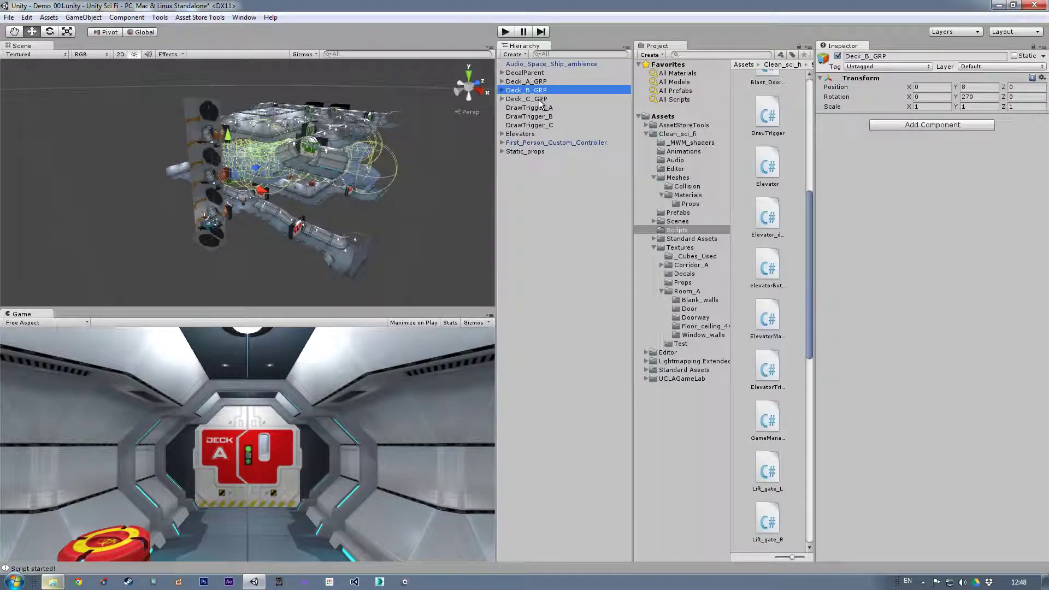
{"action": "left_click", "coordinate": [538, 99], "text": "ctrl"}
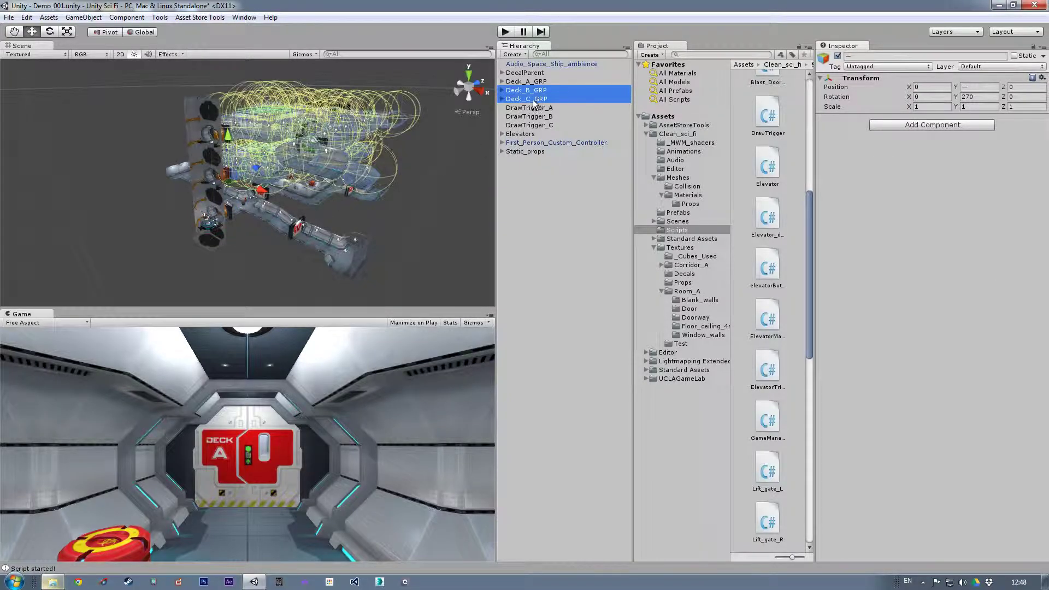
{"action": "left_click", "coordinate": [837, 56]}
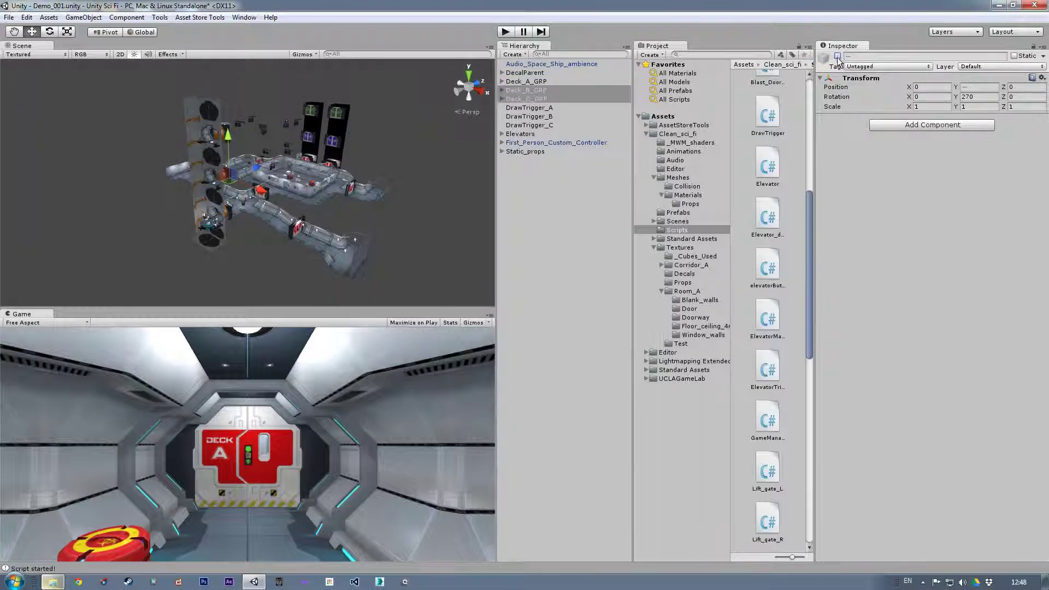
{"action": "left_click", "coordinate": [839, 56]}
{"action": "left_click", "coordinate": [549, 214]}
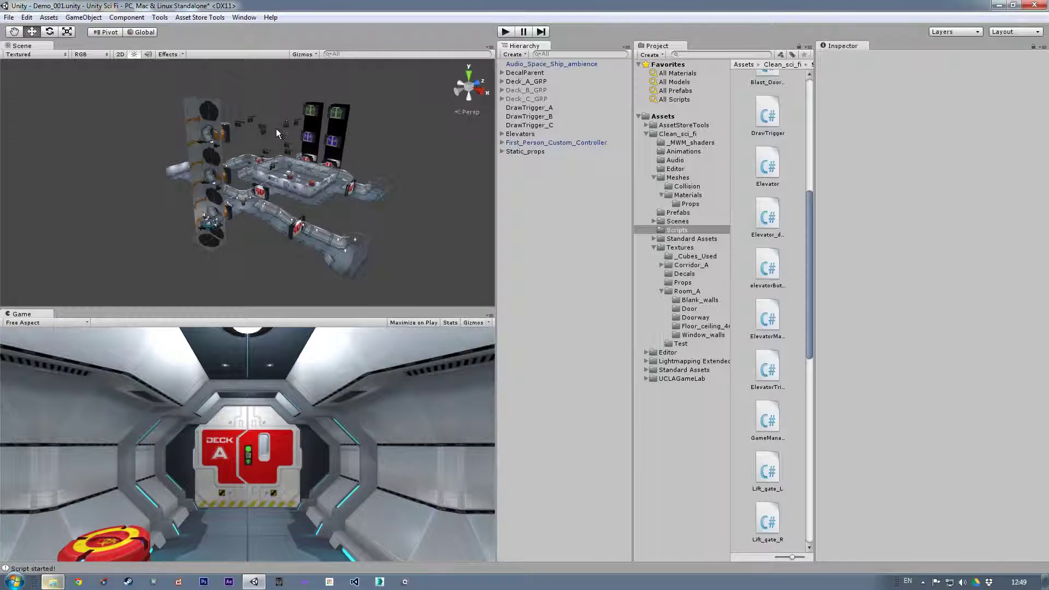
- Inspect the ship from several angles and compare the draw and hide groups of DrawTrigger_A and DrawTrigger_B
{"action": "left_click_drag", "start_coordinate": [397, 158], "coordinate": [244, 139], "text": "alt"}
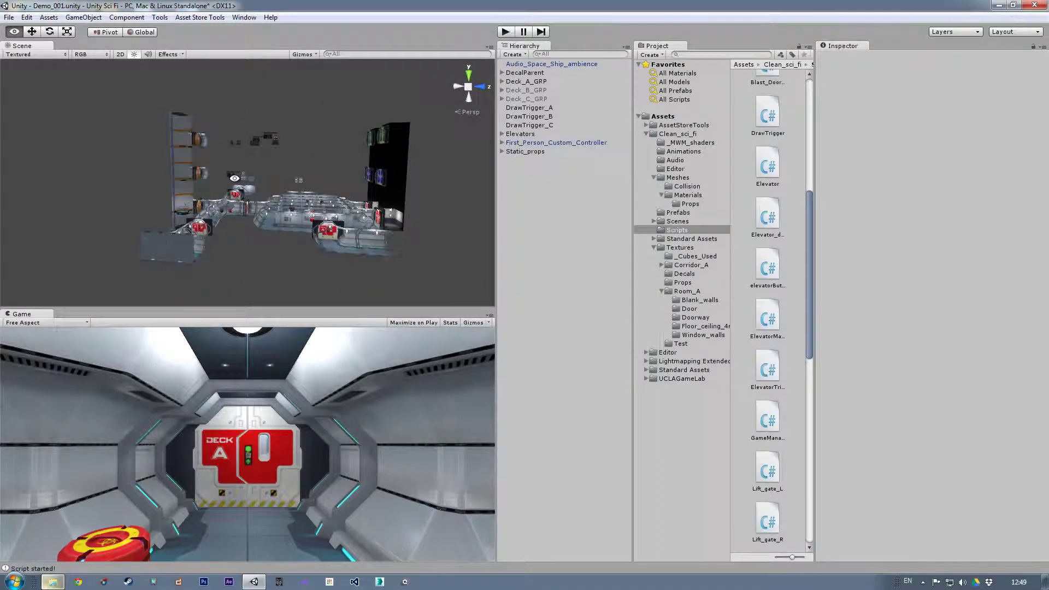
{"action": "left_click_drag", "start_coordinate": [443, 171], "coordinate": [315, 127], "text": "alt"}
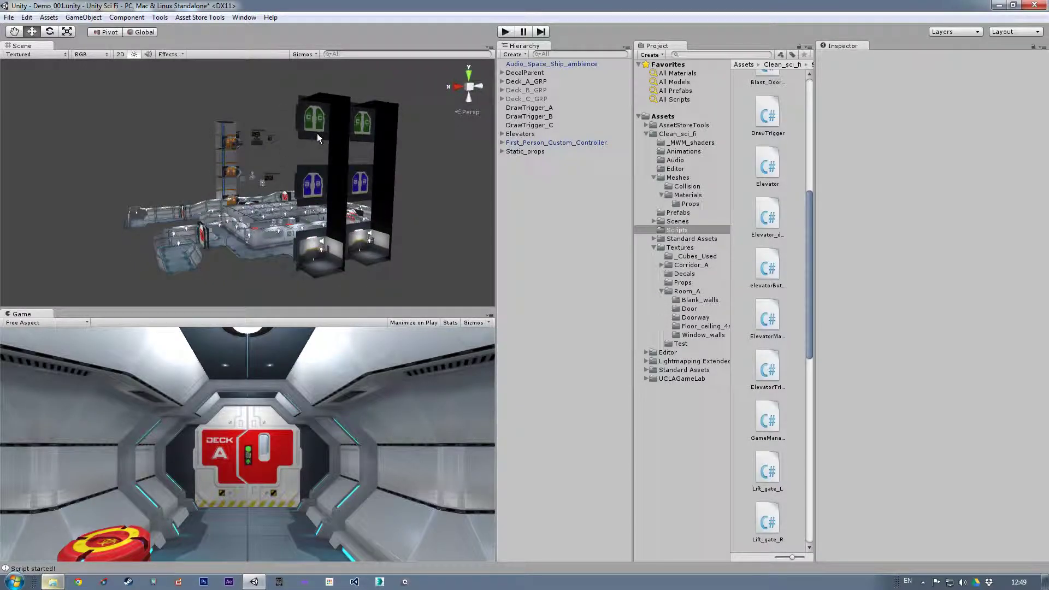
{"action": "left_click_drag", "start_coordinate": [115, 147], "coordinate": [418, 136], "text": "alt"}
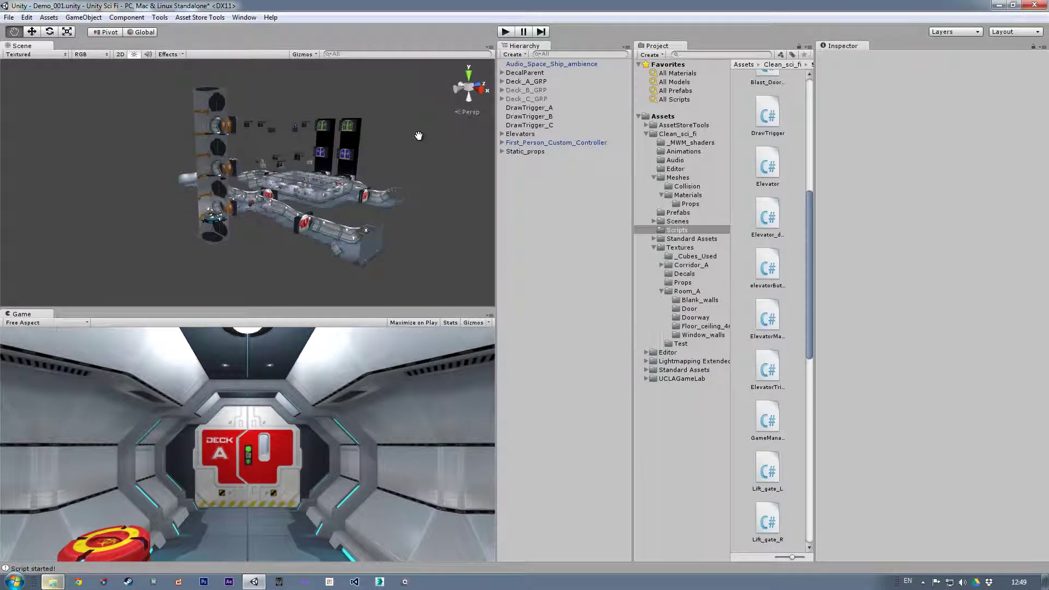
{"action": "left_click", "coordinate": [530, 108]}
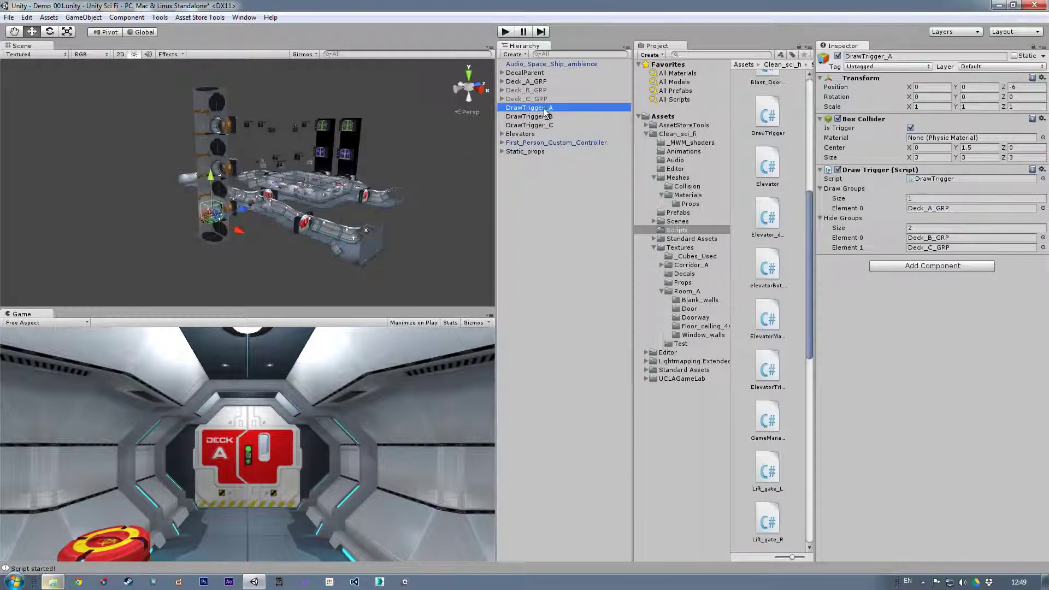
{"action": "middle_click_drag", "start_coordinate": [315, 180], "coordinate": [319, 206]}
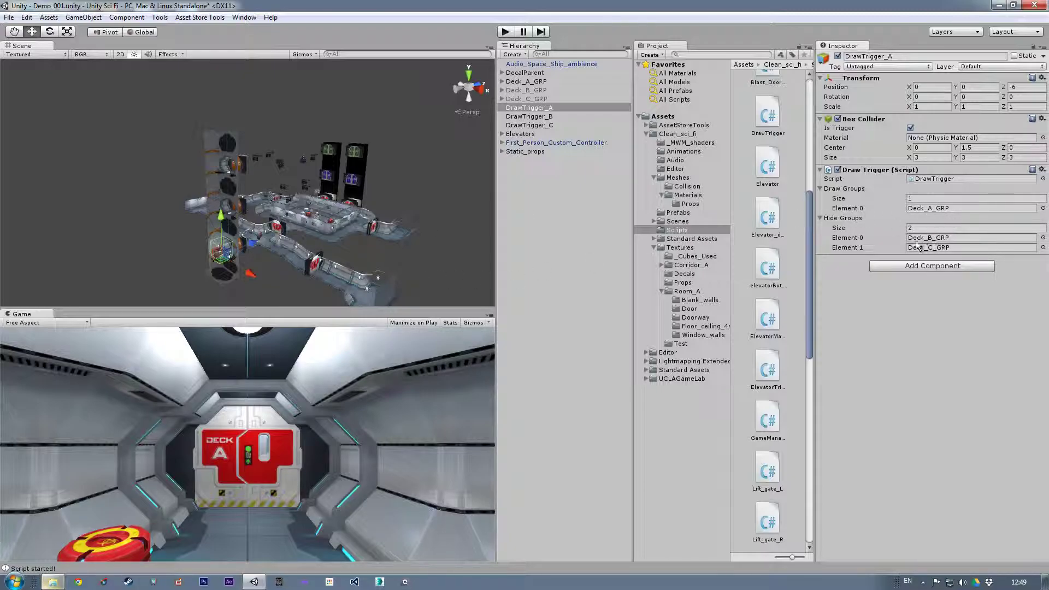
{"action": "middle_click_drag", "start_coordinate": [315, 237], "coordinate": [314, 226]}
{"action": "left_click", "coordinate": [541, 117]}
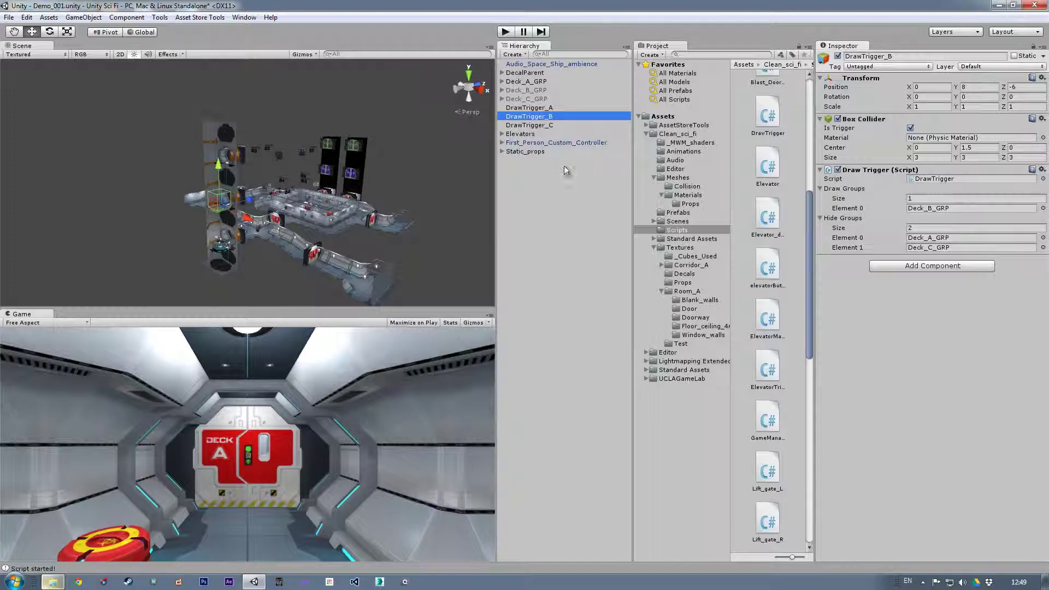
- Run the scene in play mode and walk through Deck A, past the storage room, to the elevator platform
{"action": "left_click", "coordinate": [505, 32]}
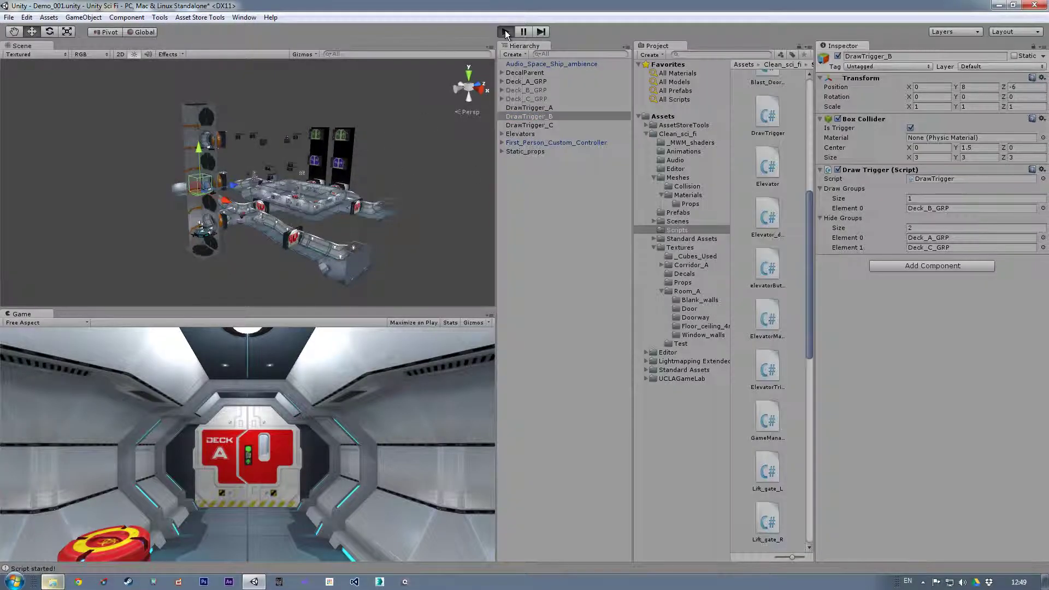
{"action": "key", "text": "w"}
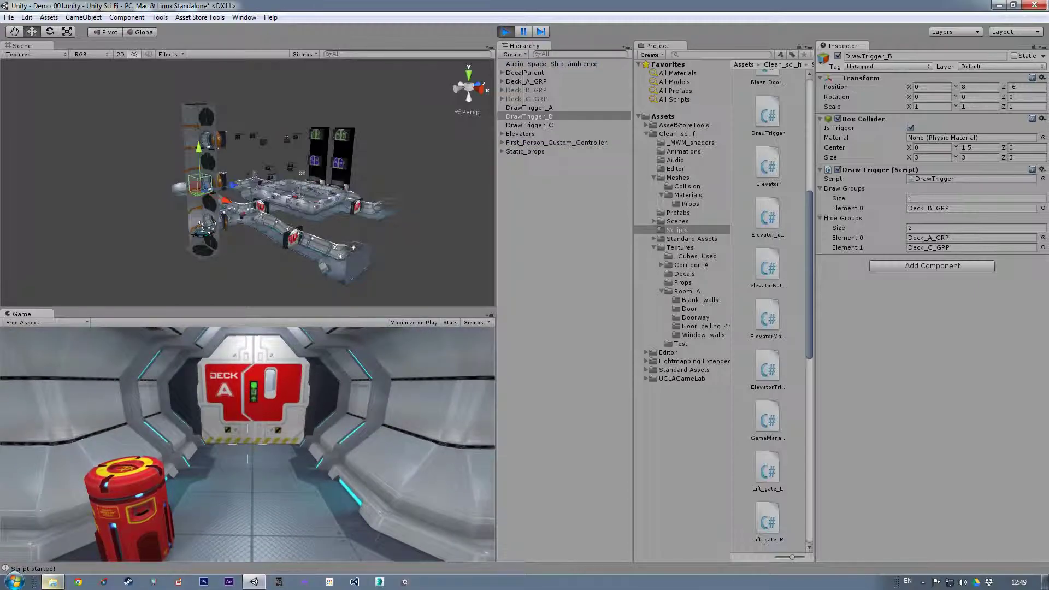
{"action": "key", "text": "w"}
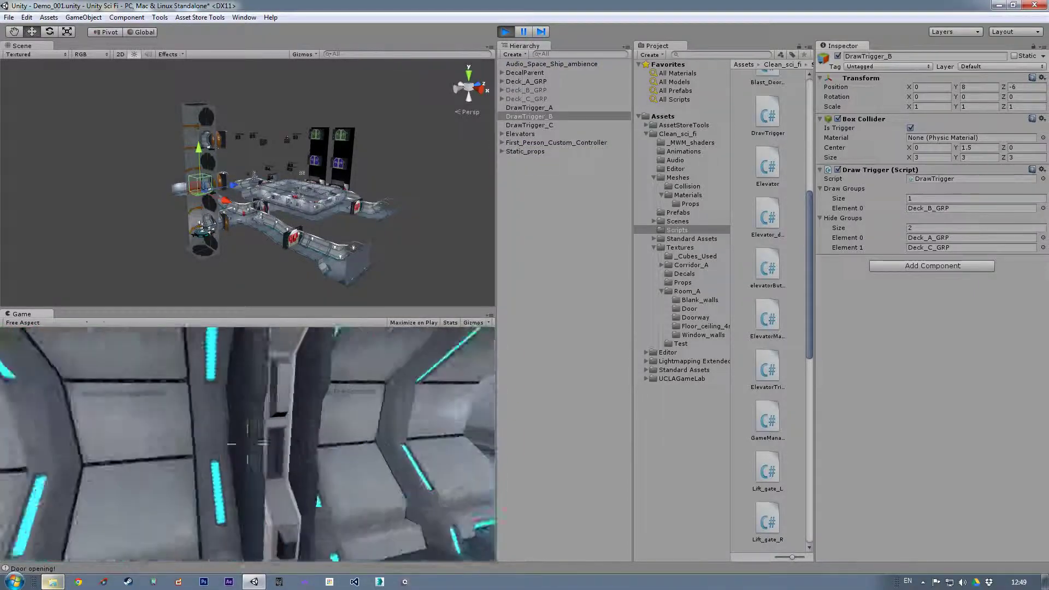
{"action": "key", "text": "w"}
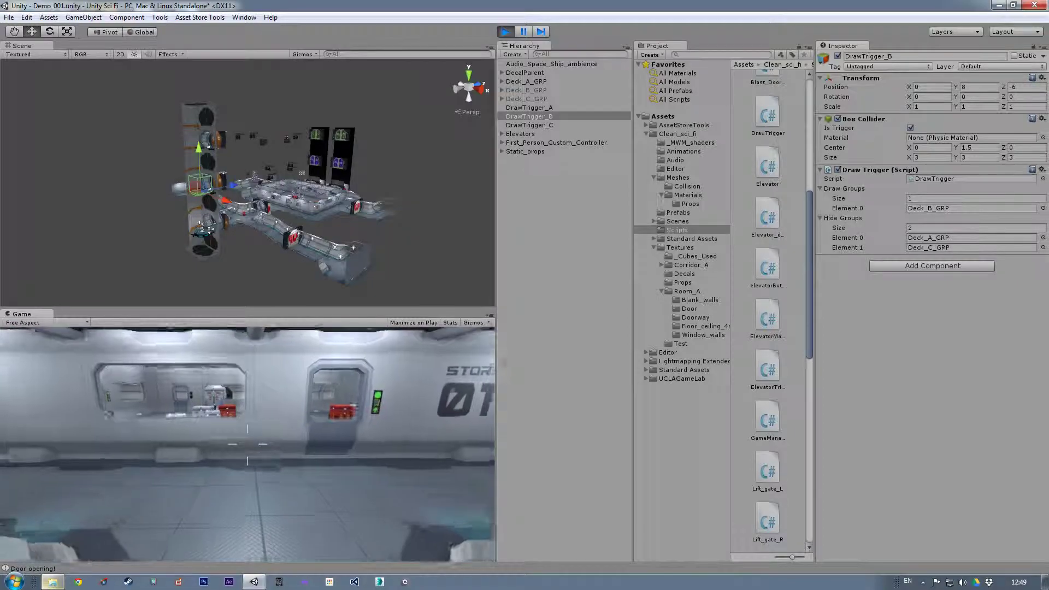
{"action": "key", "text": "w"}
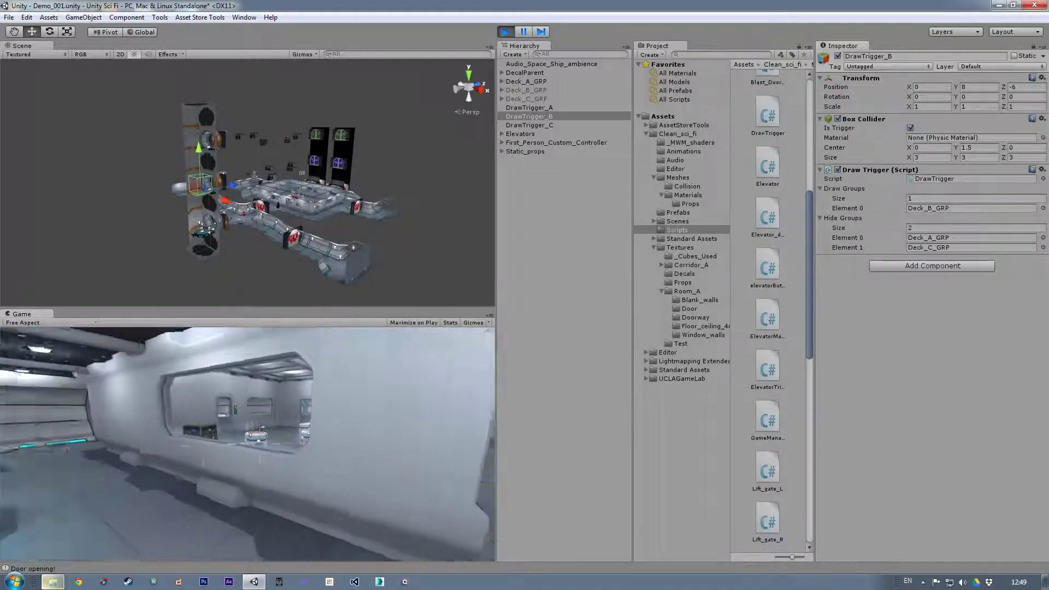
{"action": "key", "text": "w"}
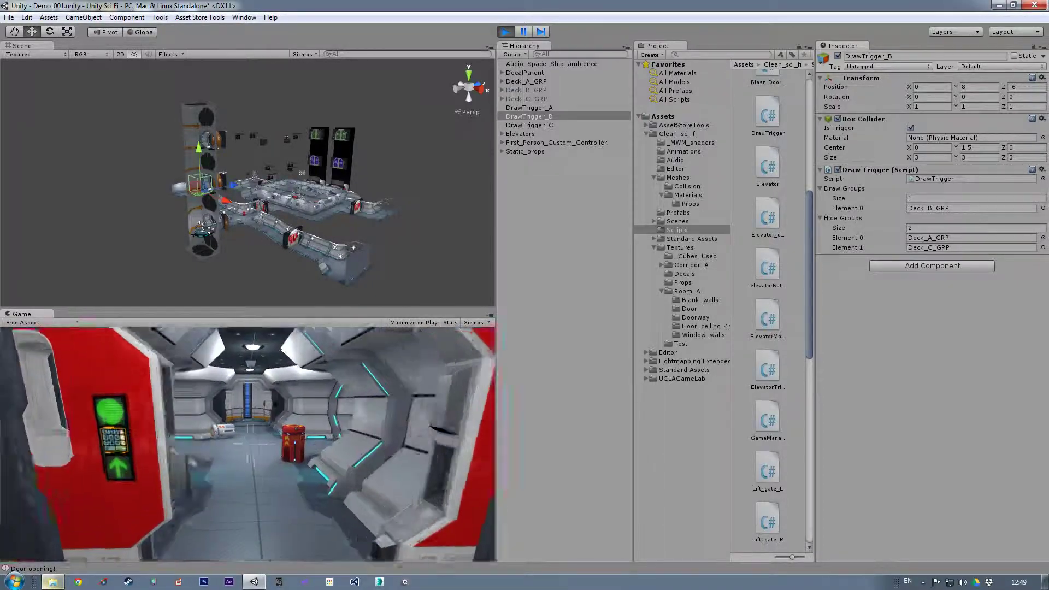
{"action": "key", "text": "w"}
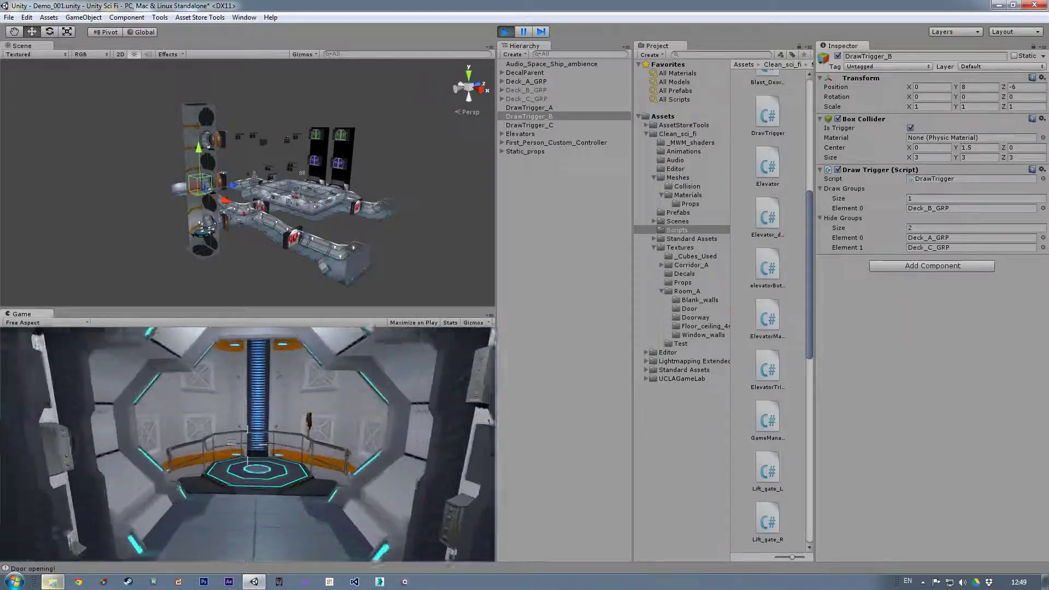
{"action": "key", "text": "w"}
- Operate the elevator's orange control panel to ride up to Deck C
{"action": "left_click", "coordinate": [249, 175]}
{"action": "left_click", "coordinate": [249, 175]}
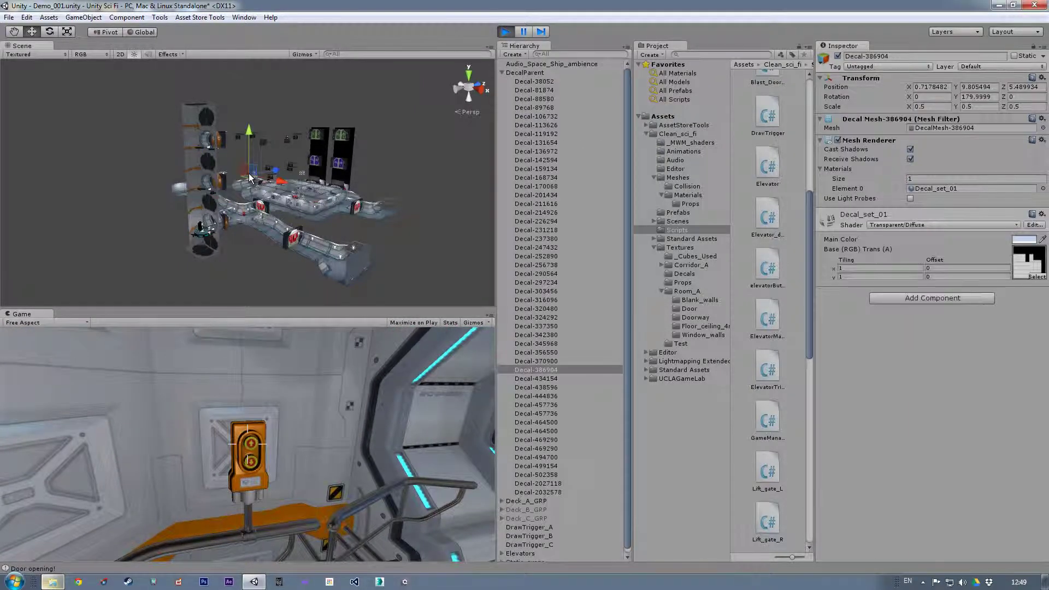
{"action": "left_click", "coordinate": [252, 443]}
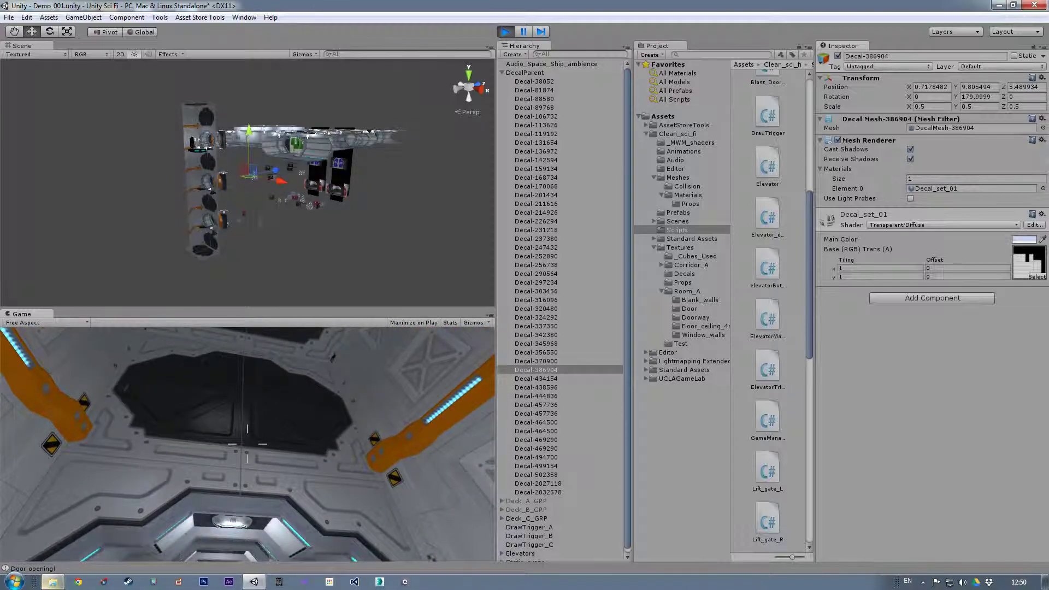
- Walk between the elevator and the Engineering 03 corridor to check Deck C, and exit play mode
{"action": "key", "text": "w"}
{"action": "key", "text": "w"}
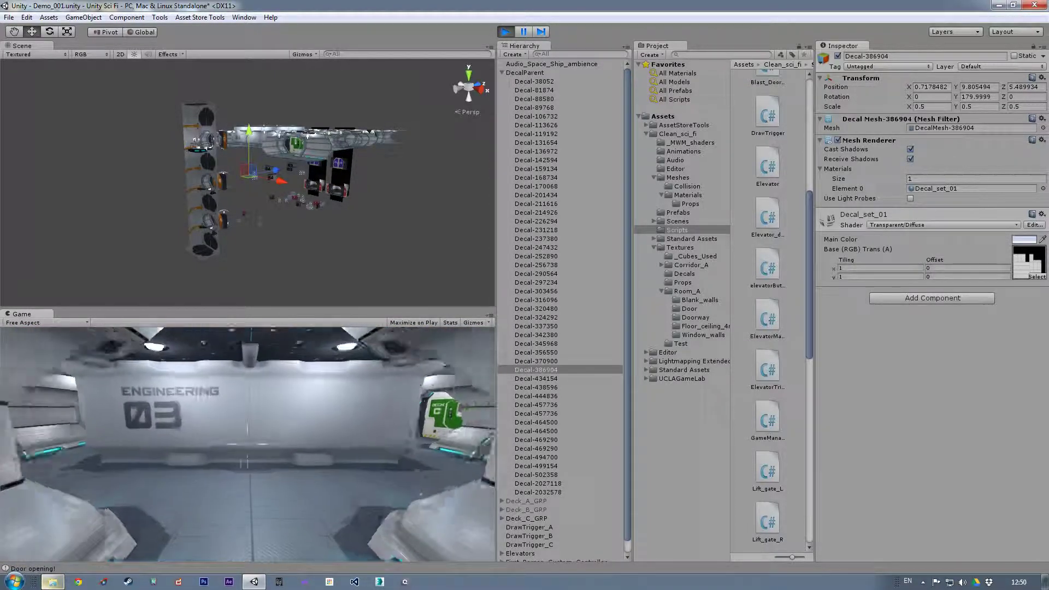
{"action": "key", "text": "w"}
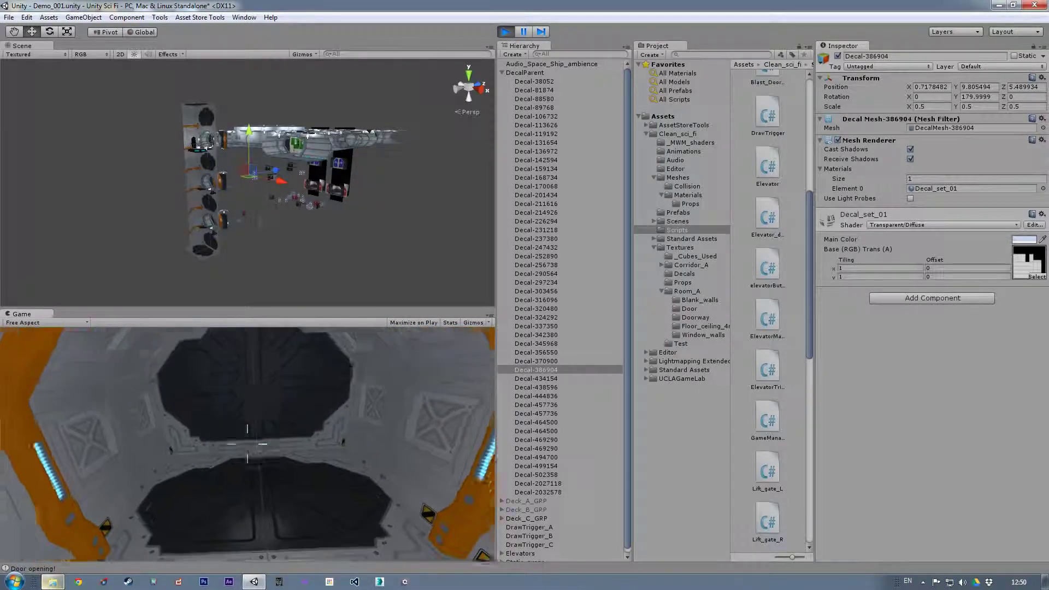
{"action": "key", "text": "w"}
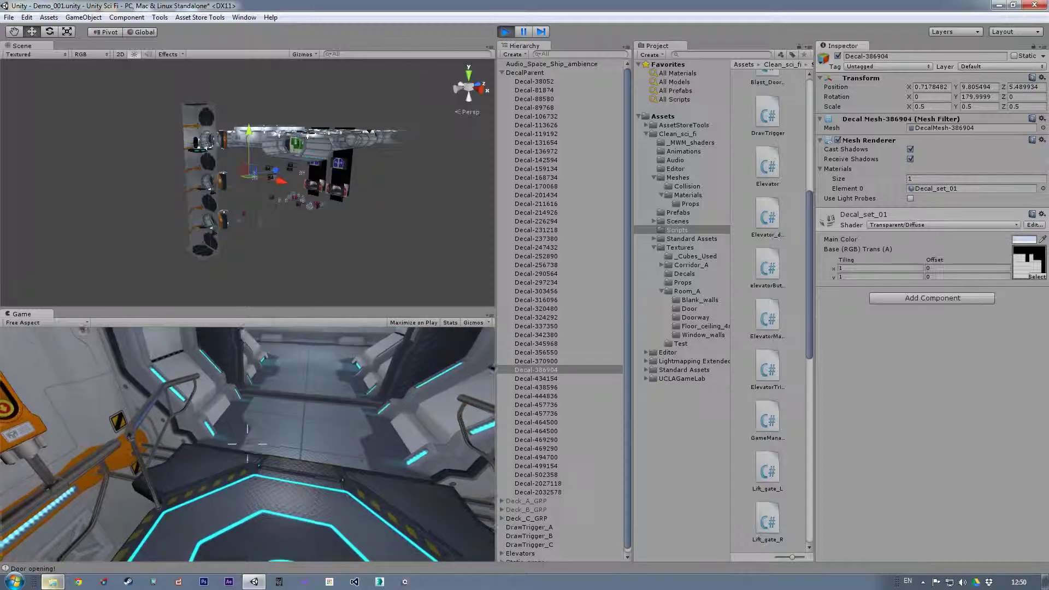
{"action": "key", "text": "w"}
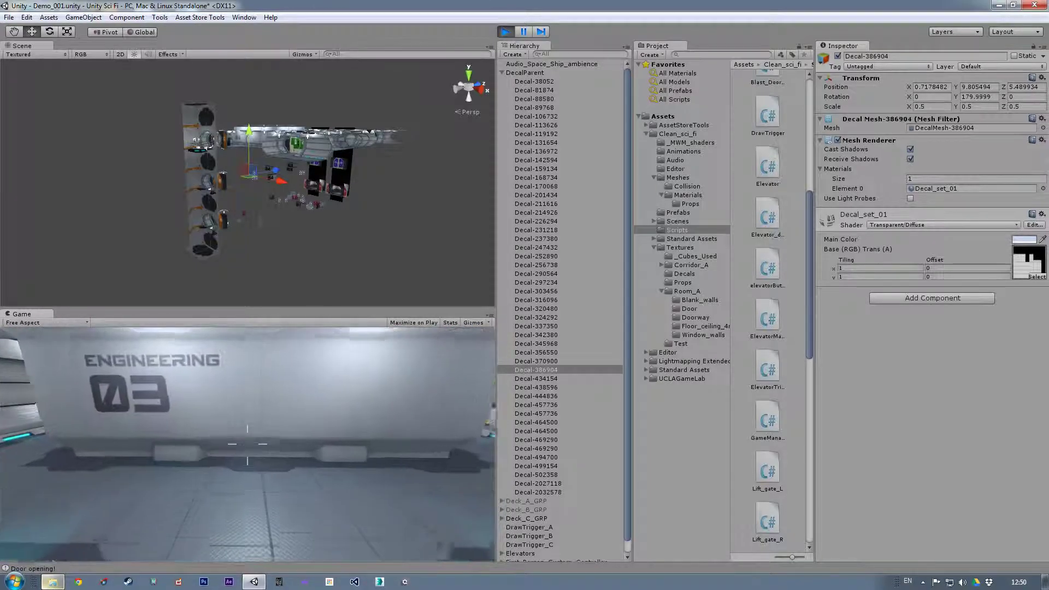
{"action": "key", "text": "w"}
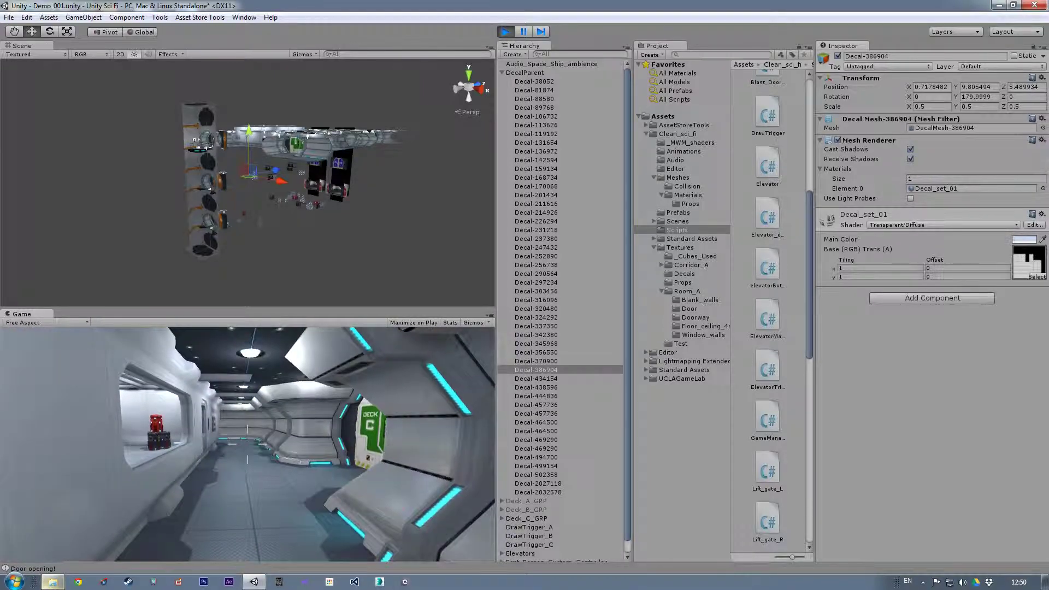
{"action": "key", "text": "s"}
{"action": "key", "text": "w"}
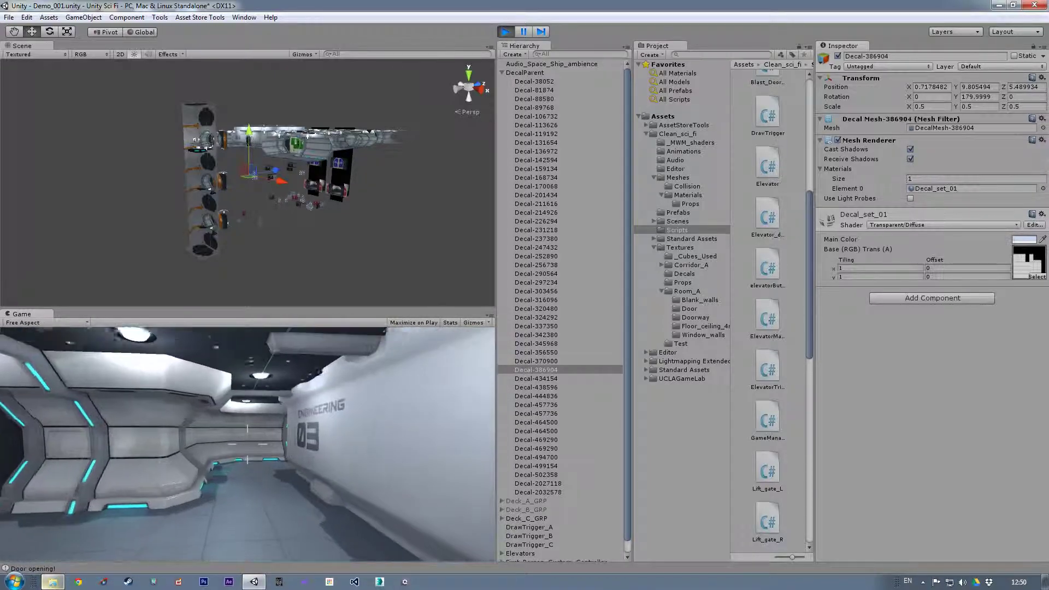
{"action": "key", "text": "w"}
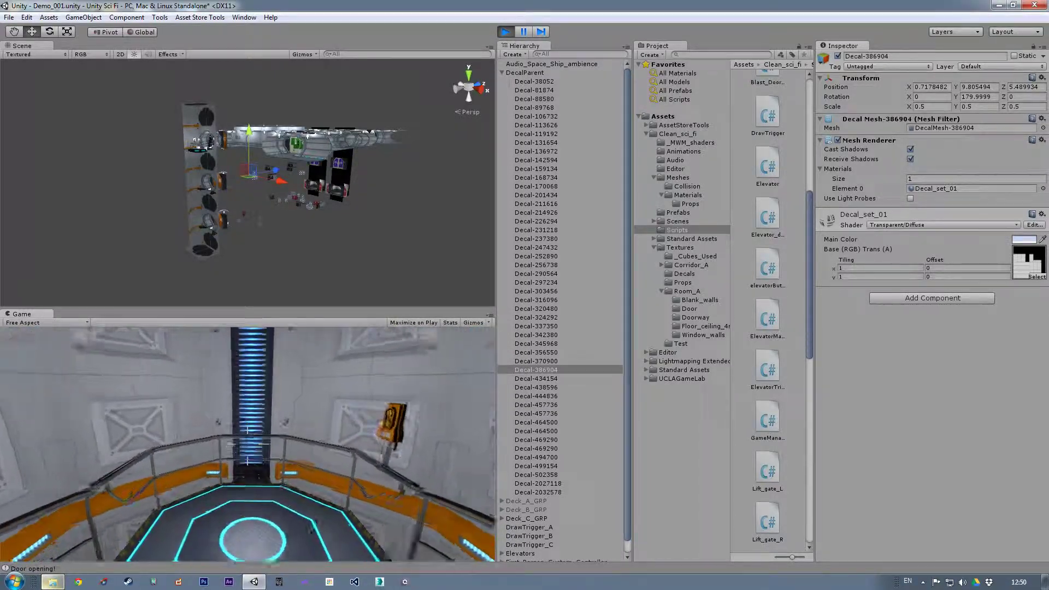
{"action": "key", "text": "s"}
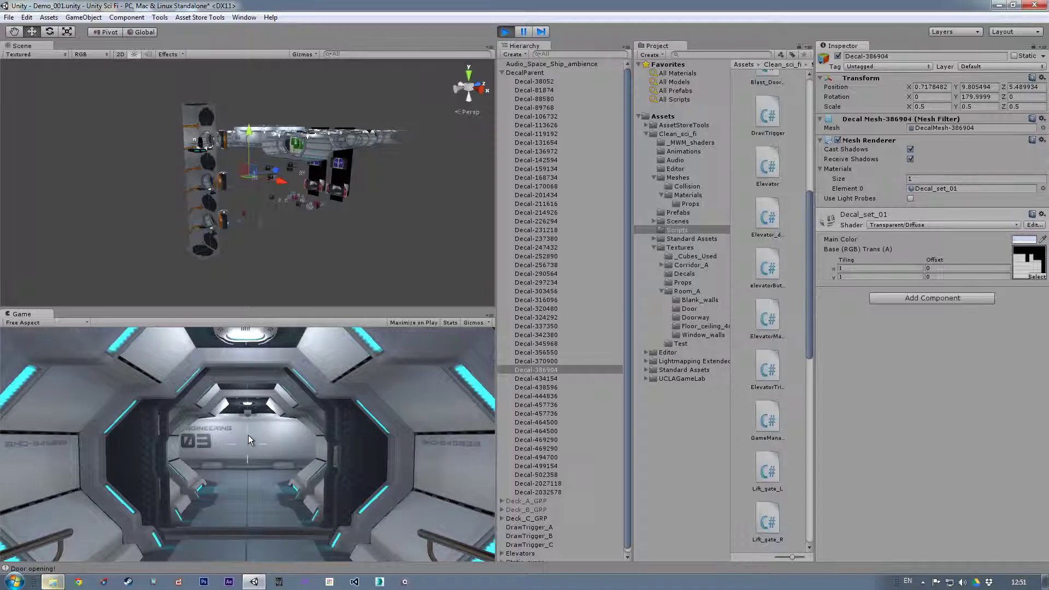
{"action": "left_click", "coordinate": [506, 31]}
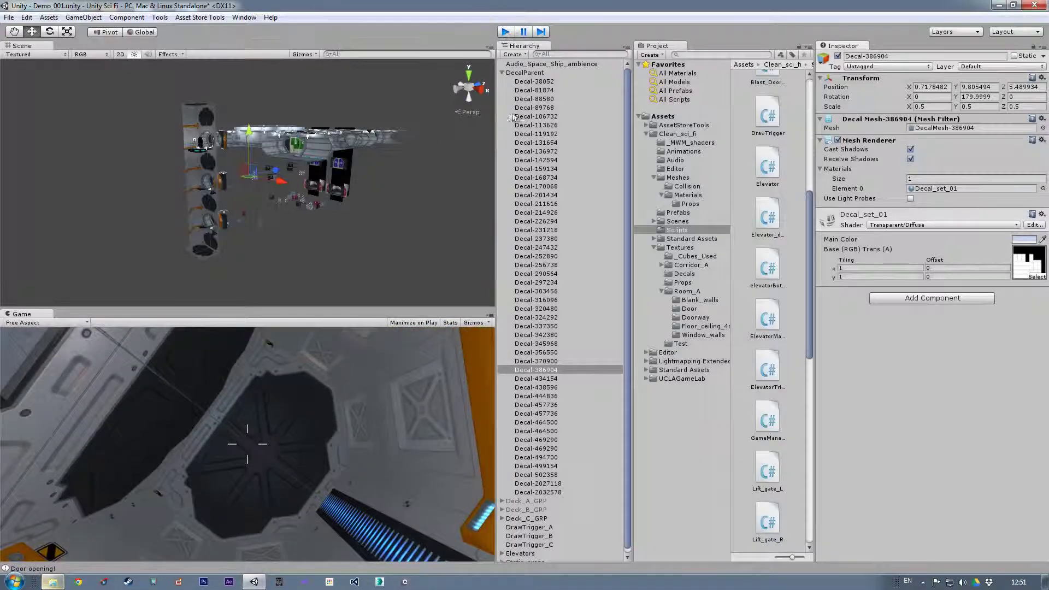